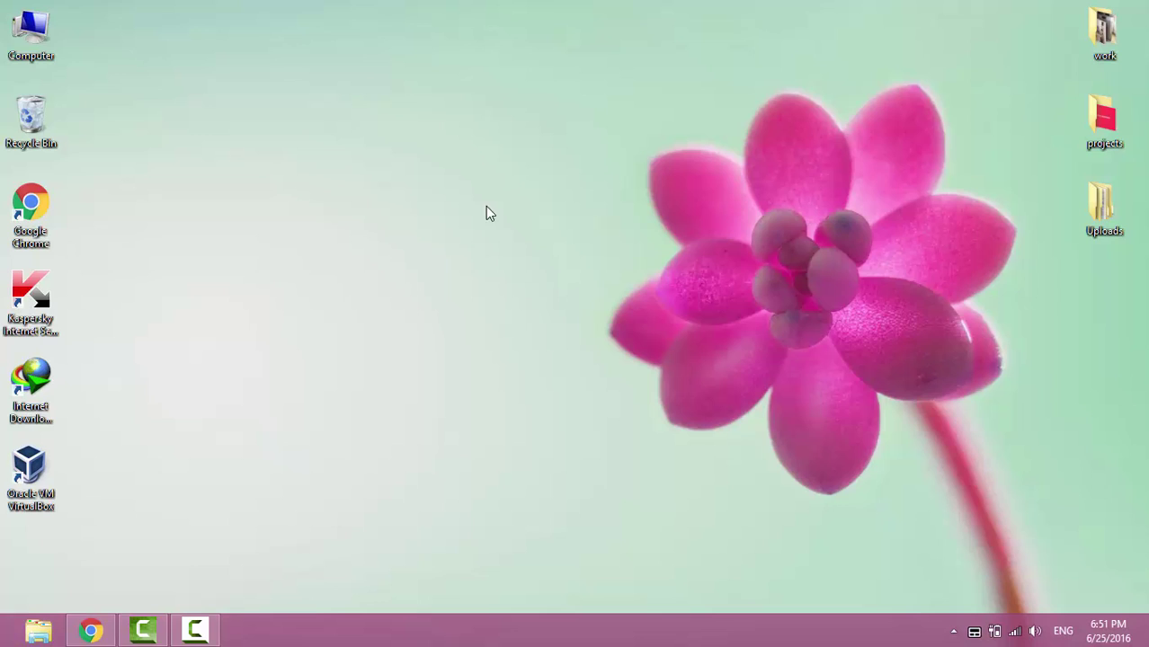
# - Search Google for 'bluestack' in Chrome and open the official bluestacks.com result
pyautogui.click(89, 631)
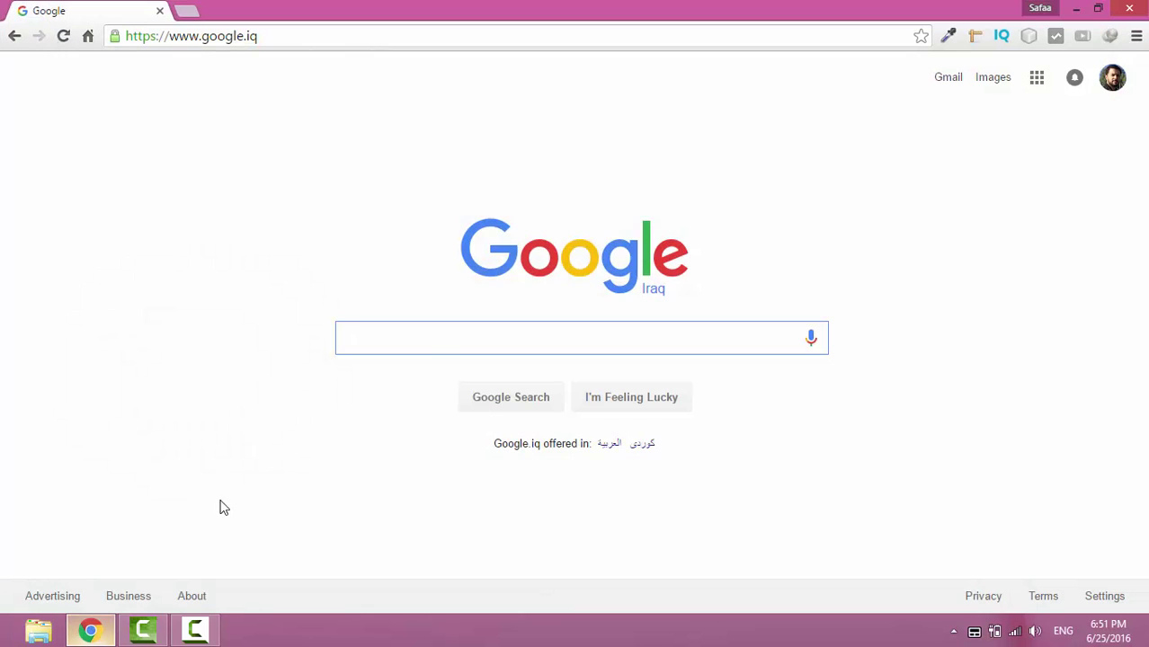
pyautogui.write('b')
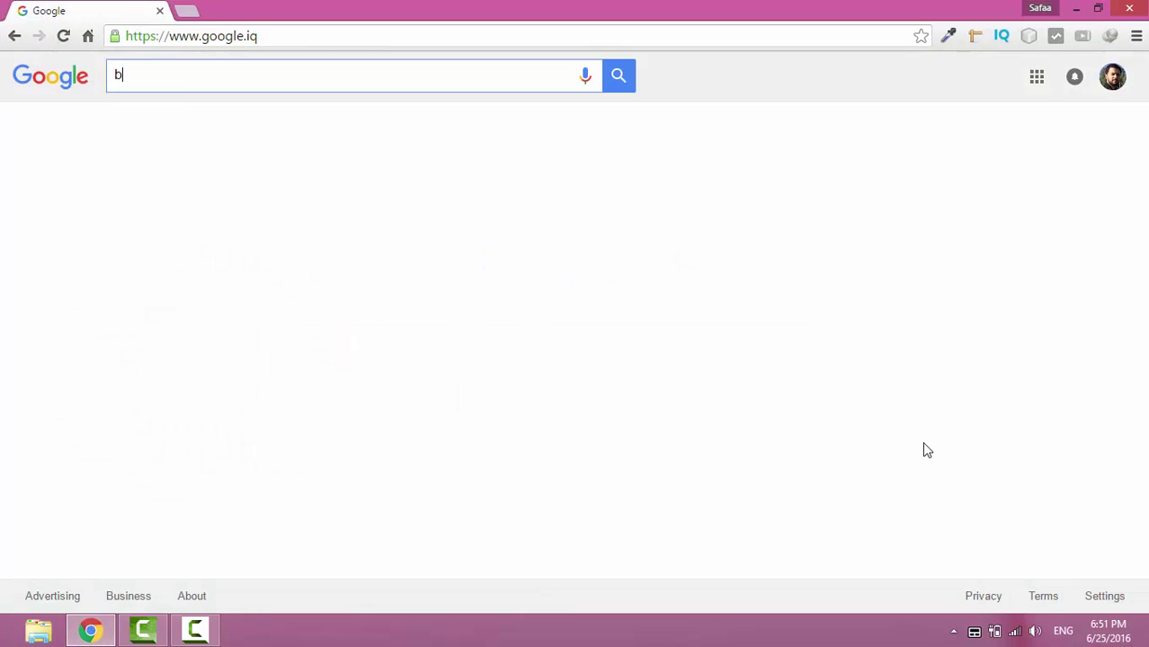
pyautogui.write('luestack')
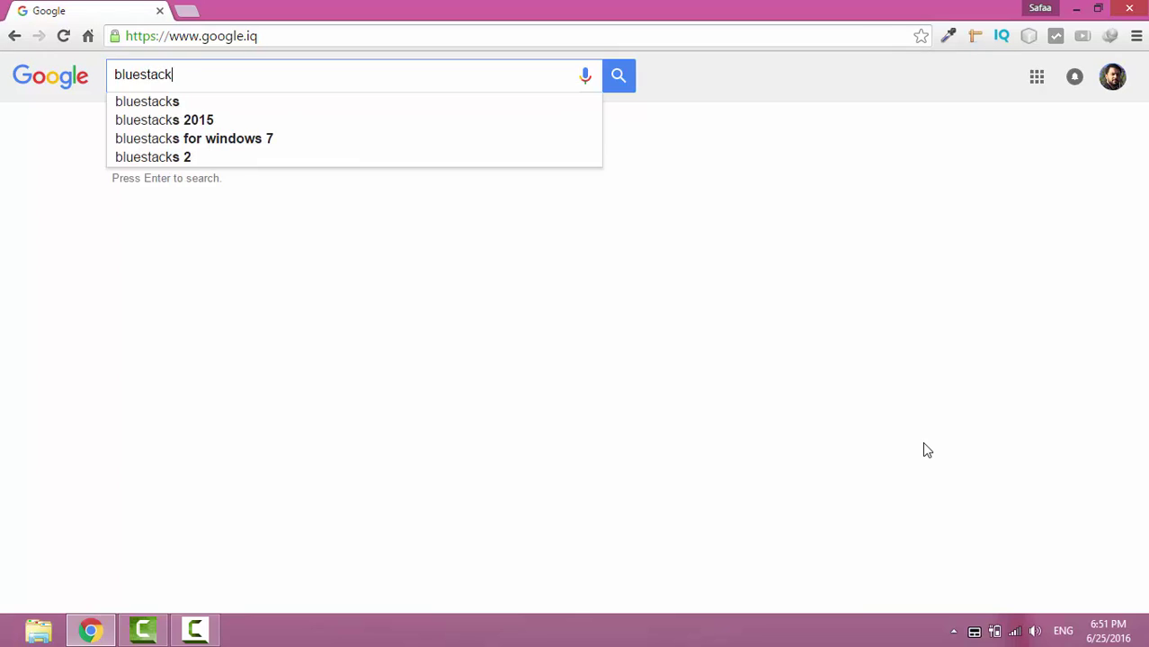
pyautogui.press('Return')
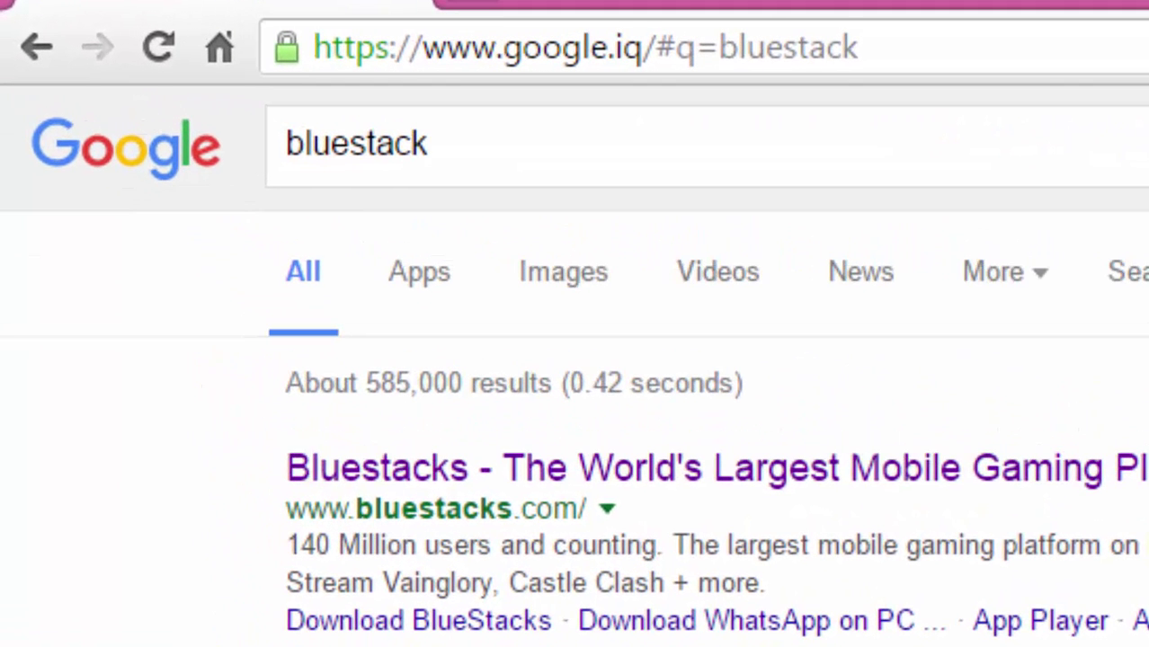
pyautogui.click(911, 474)
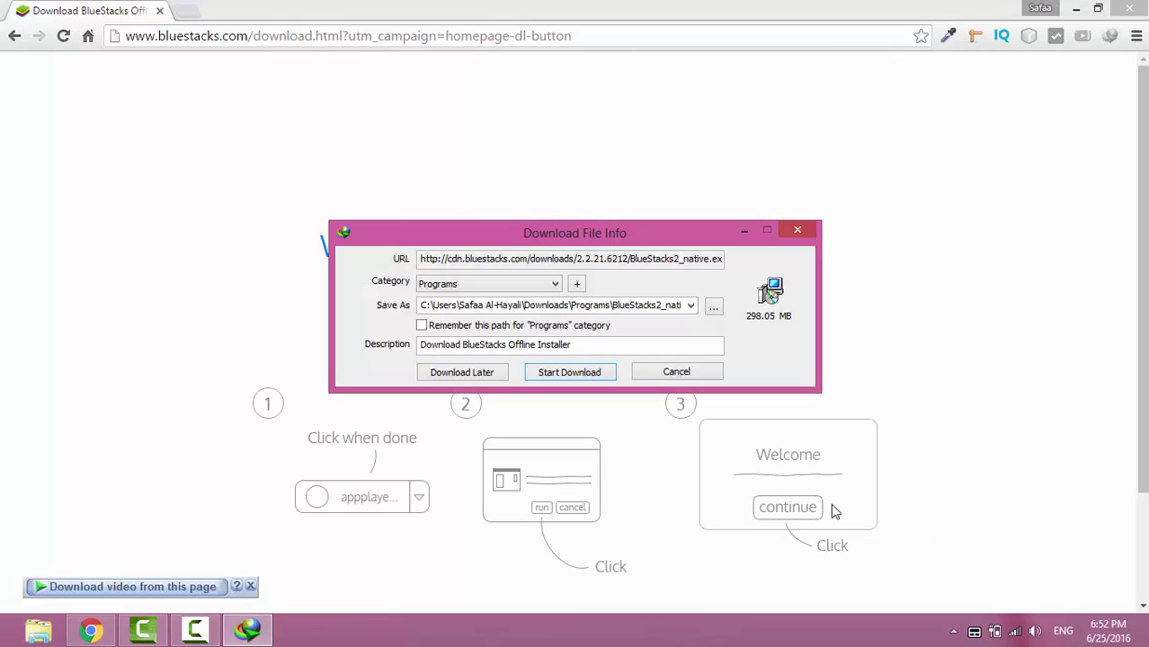
# - Start downloading the 298.05 MB BlueStacks2_native installer in Internet Download Manager
pyautogui.click(601, 381)
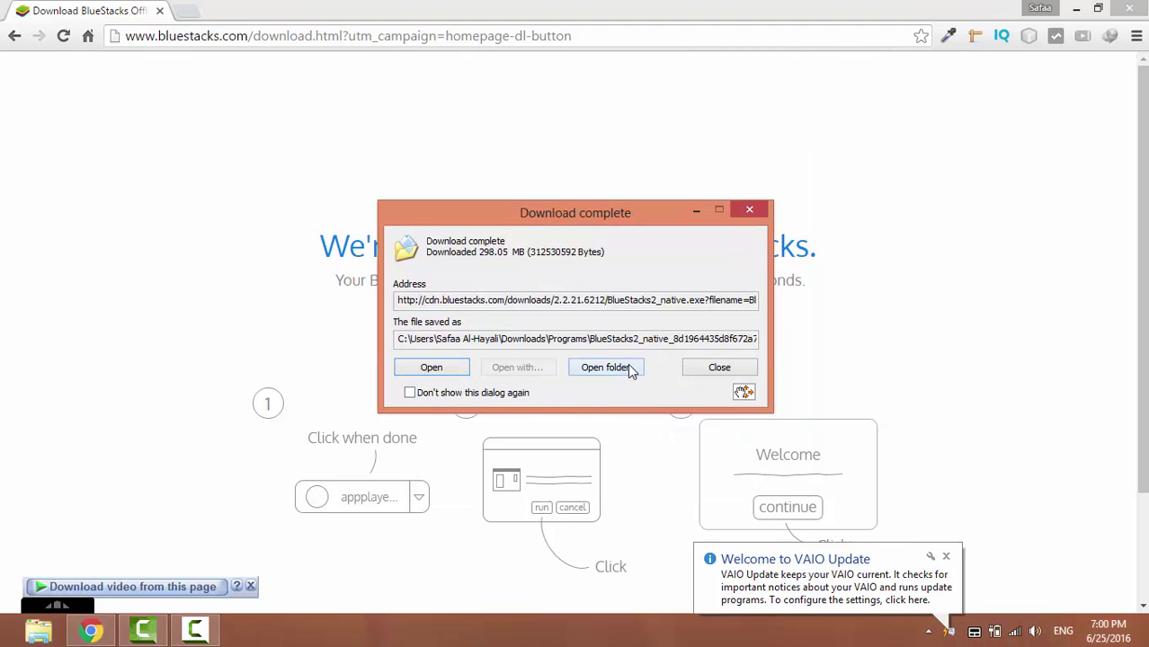
# - Open the Programs folder and run the downloaded BlueStacks2_native installer
pyautogui.click(629, 369)
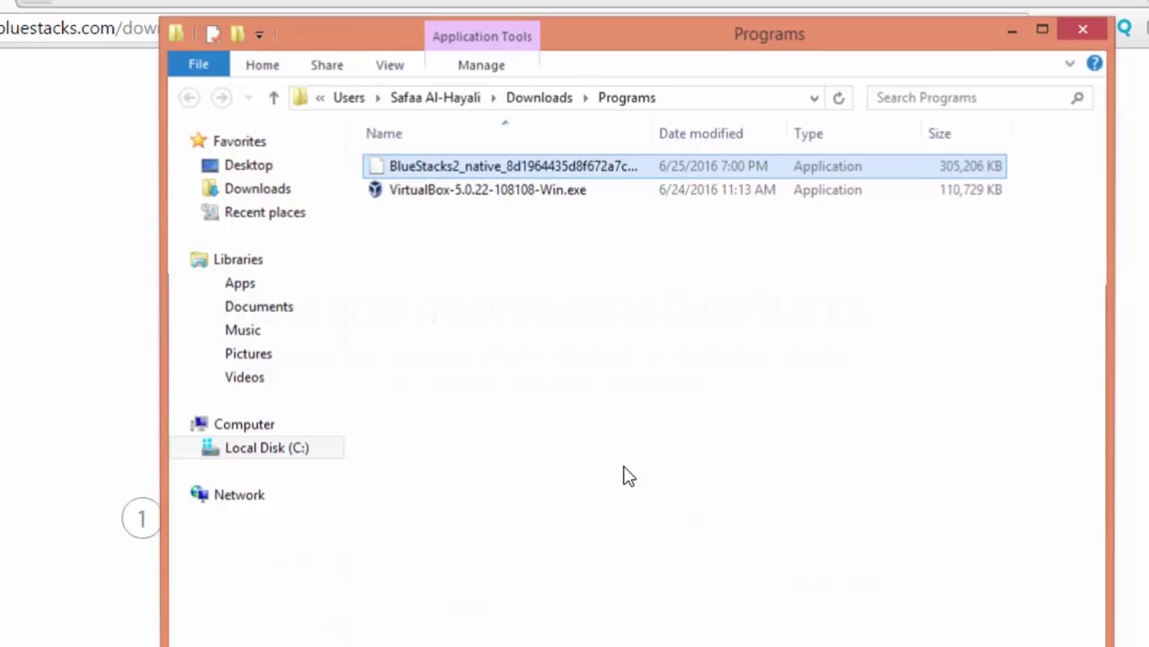
pyautogui.rightClick(1021, 197)
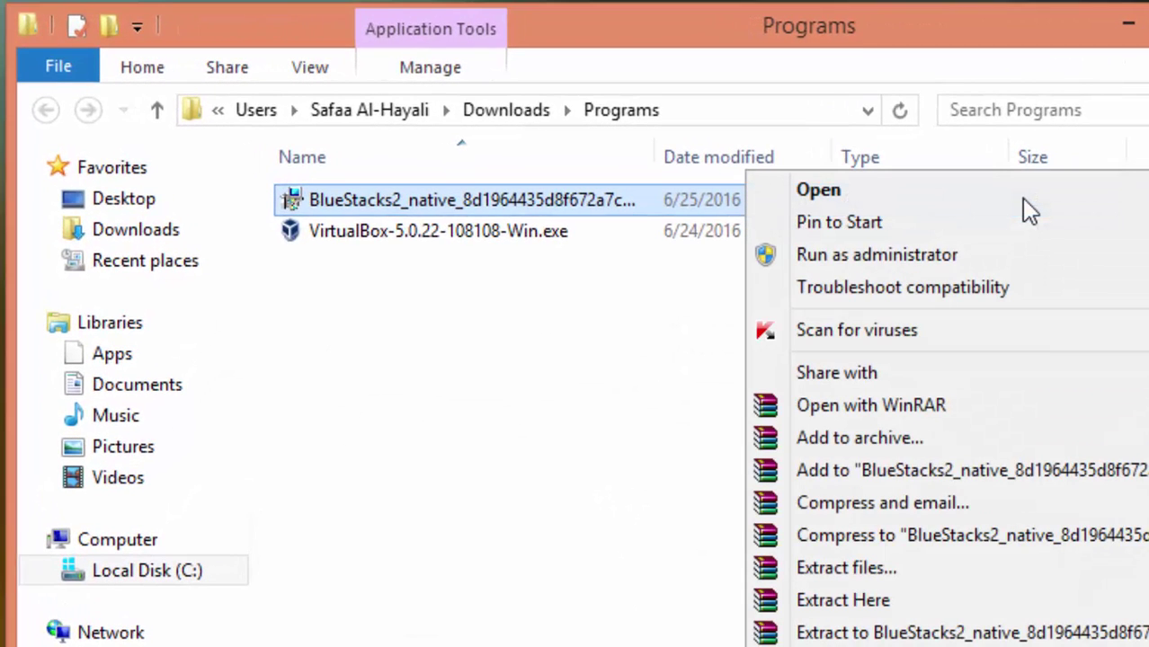
pyautogui.click(1019, 199)
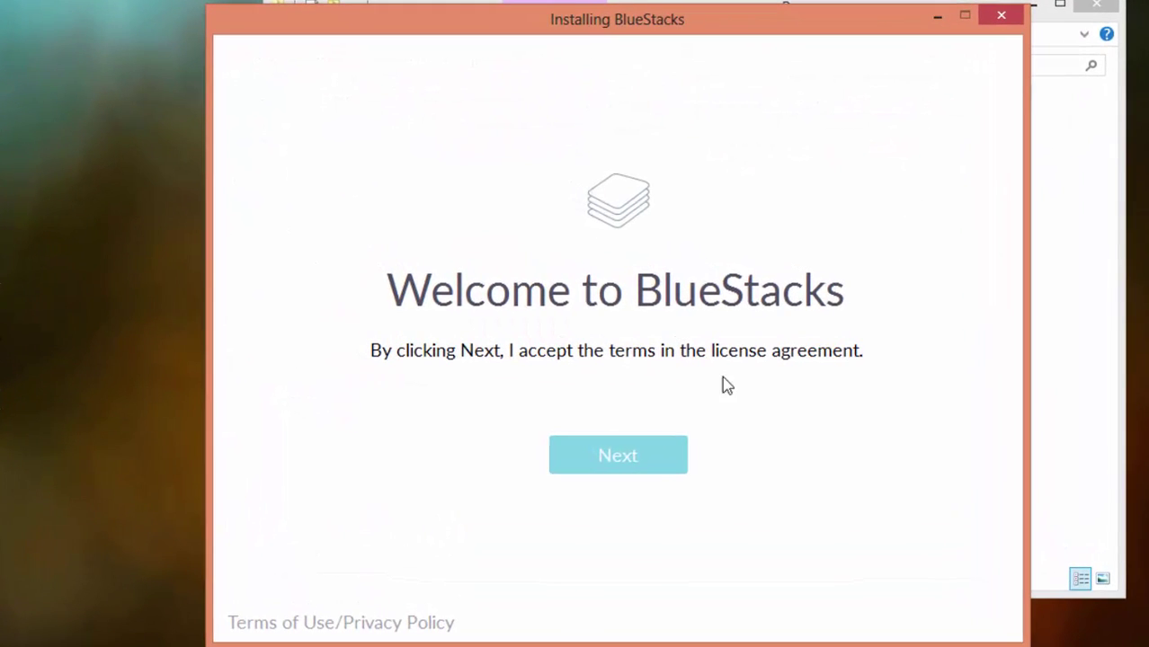
# - Install BlueStacks with C:\ProgramData as the data location, then finish with Start BlueStacks checked
pyautogui.click(649, 469)
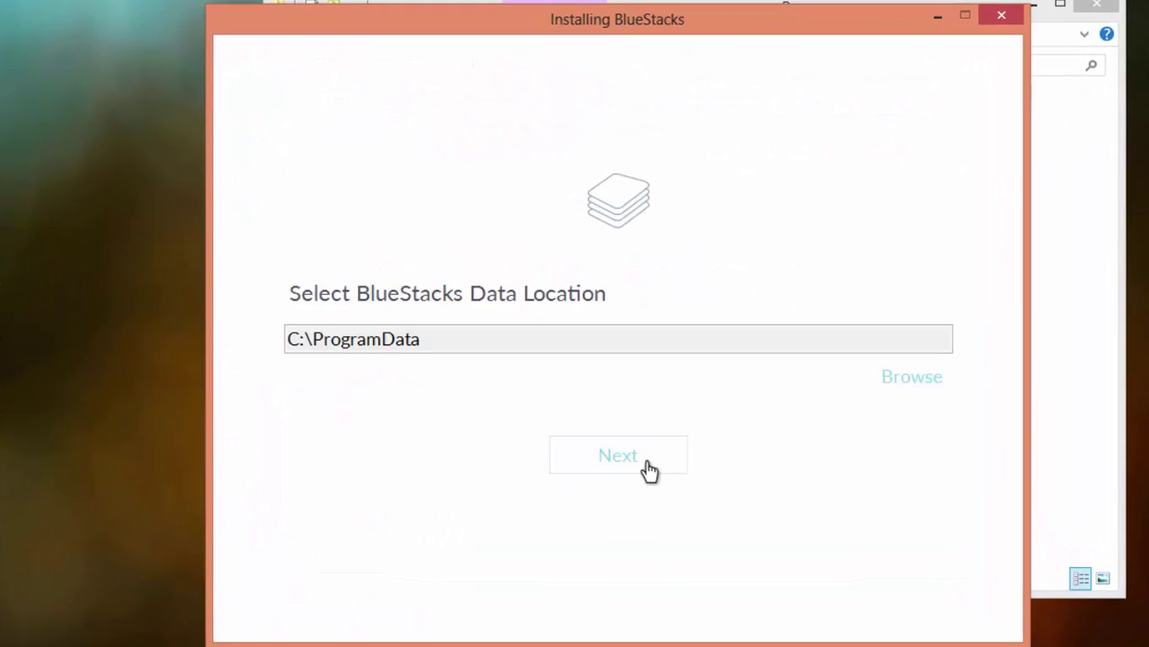
pyautogui.click(649, 470)
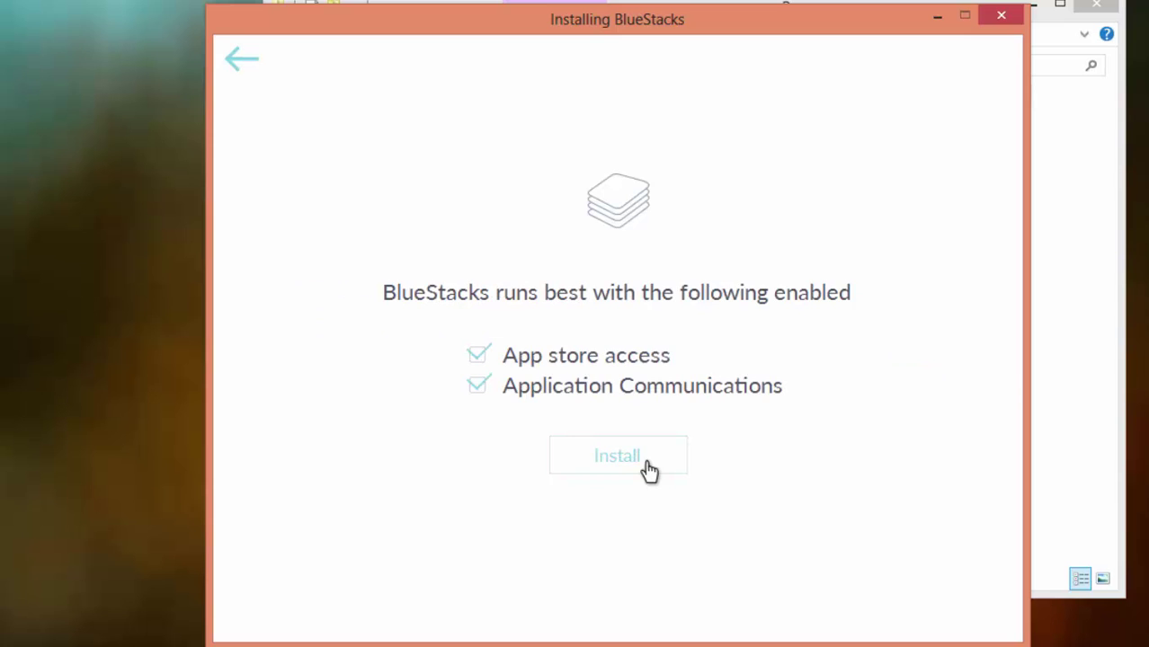
pyautogui.click(648, 465)
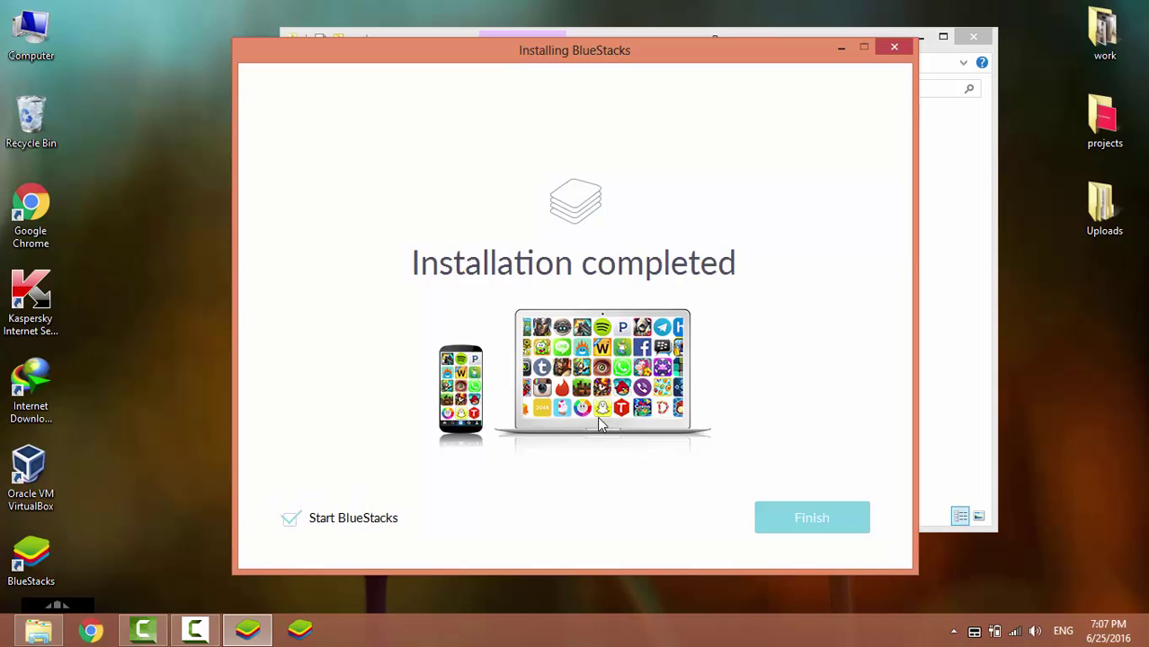
pyautogui.click(788, 523)
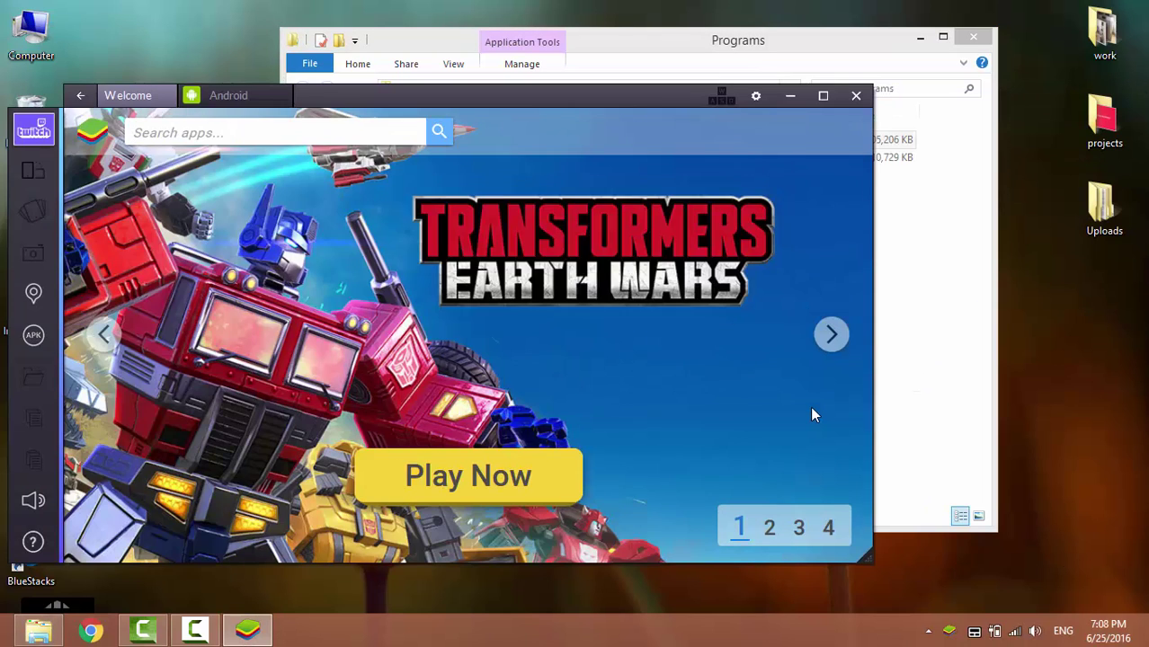
# - Search the Android apps for 'Snapchat' and open its Play Store page
pyautogui.click(266, 133)
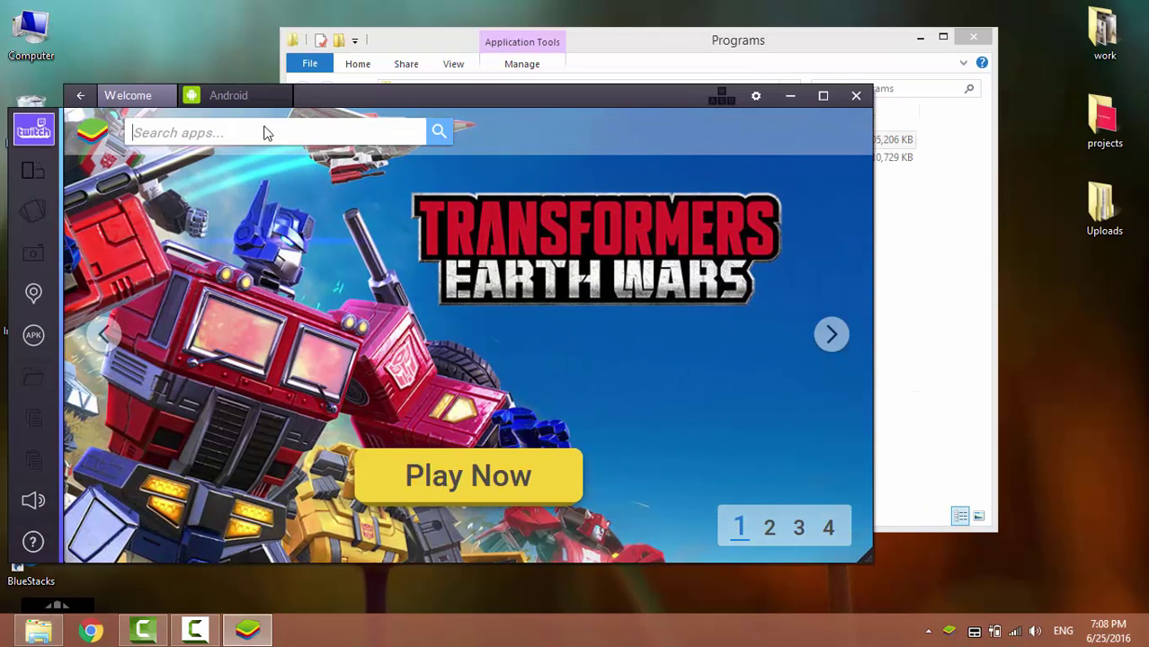
pyautogui.click(235, 97)
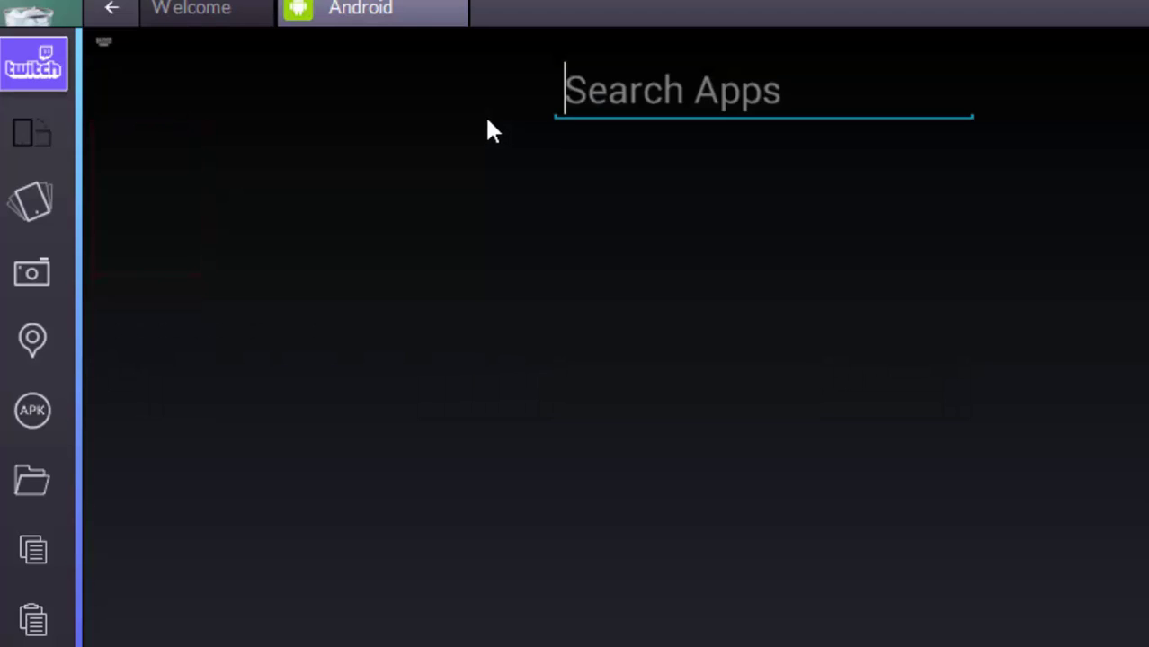
pyautogui.write('Snapchat')
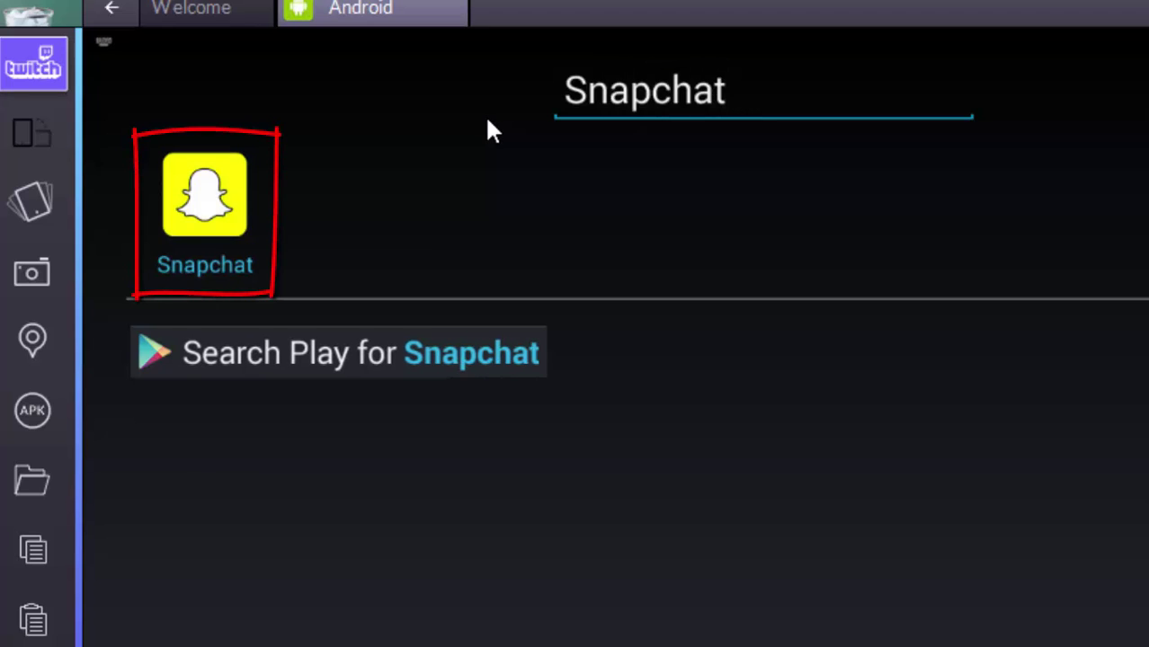
pyautogui.press('Return')
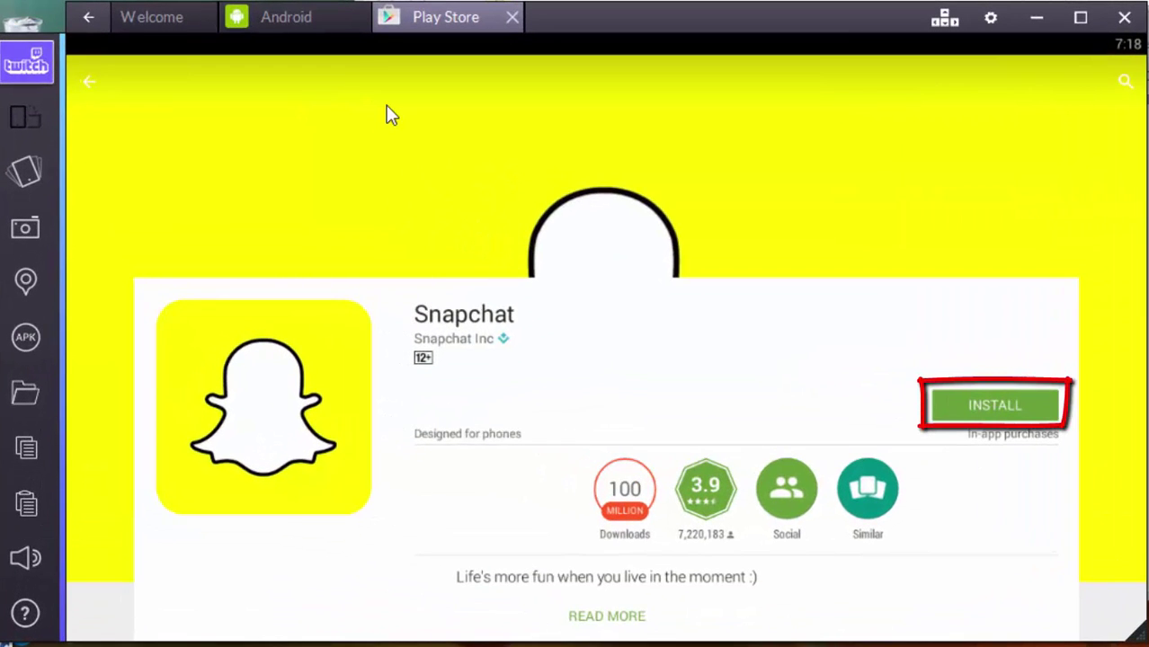
# - Install Snapchat from the Play Store and accept its requested permissions
pyautogui.press('Return')
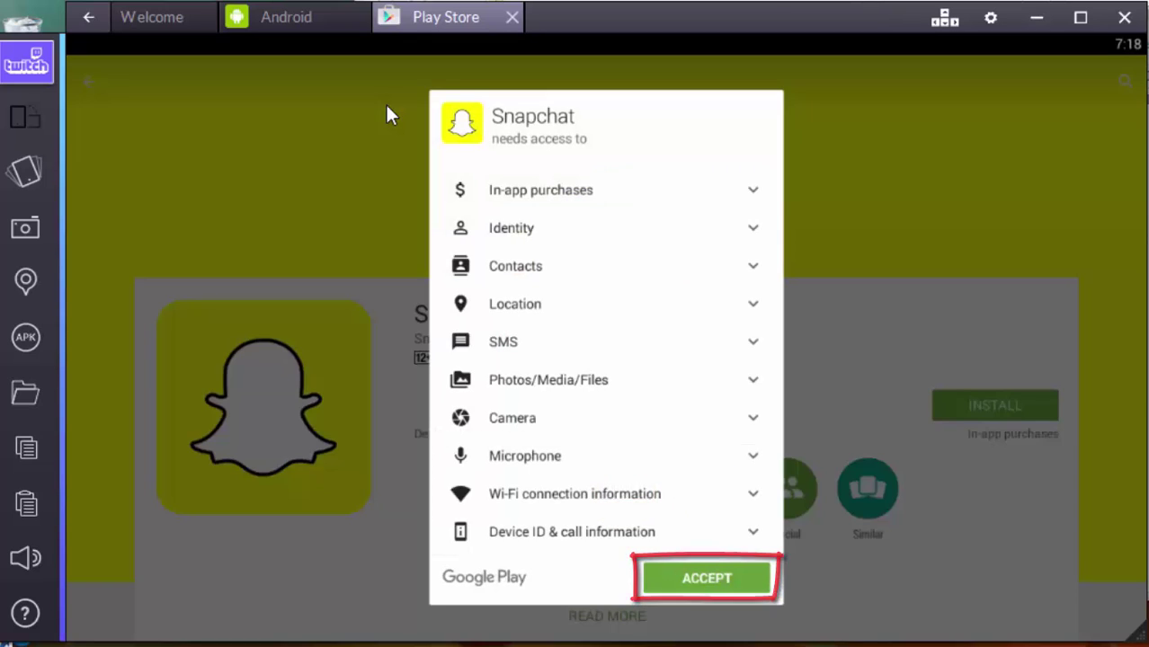
pyautogui.press('Return')
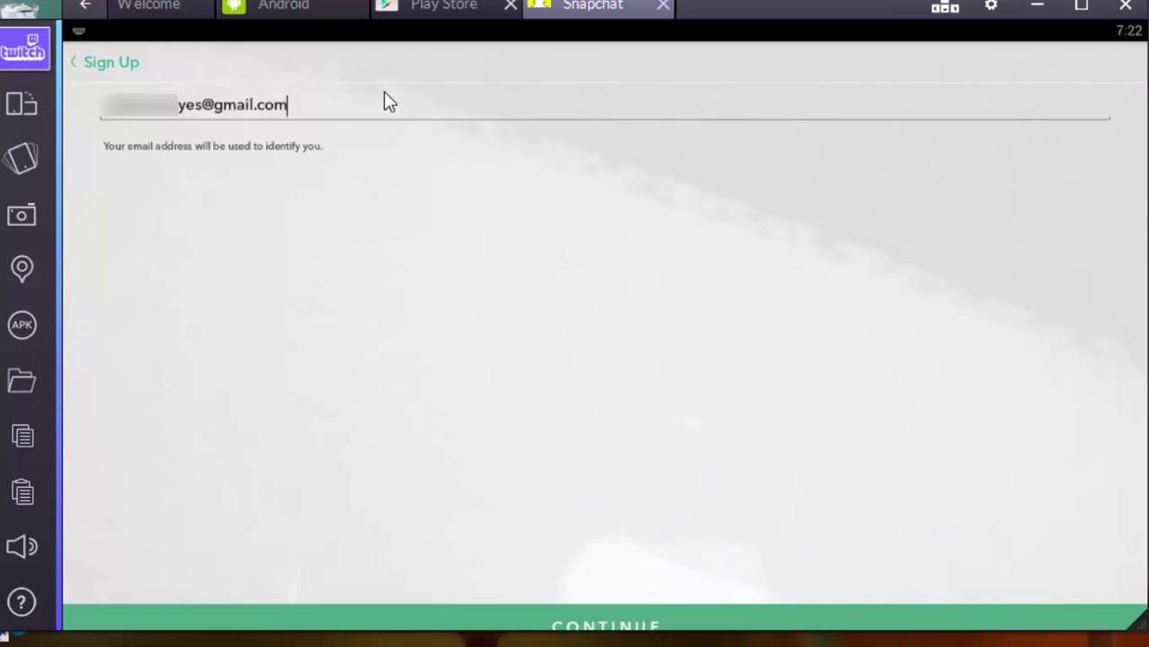
# - Submit the sign-up email and enter the account password
pyautogui.press('Return')
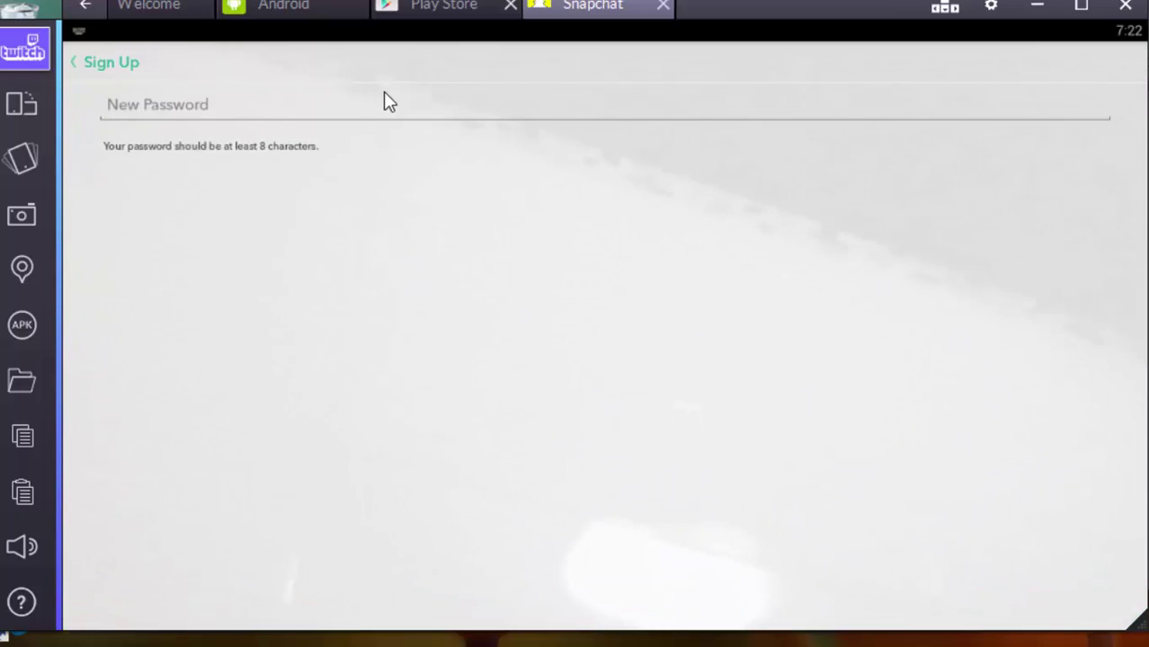
pyautogui.write('********')
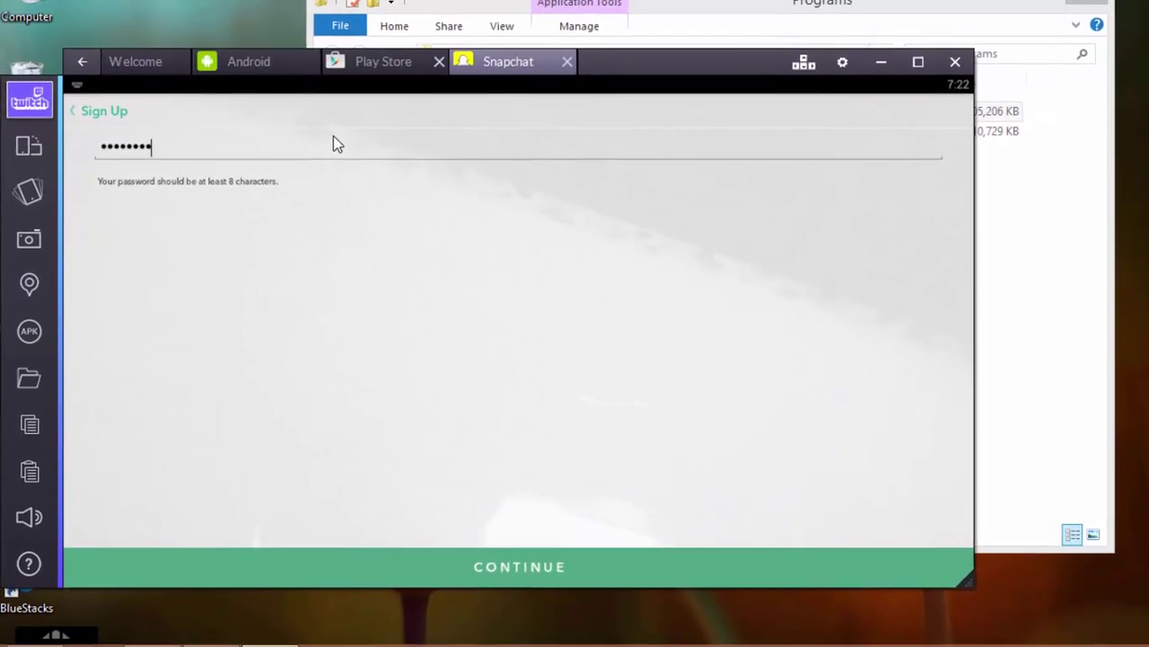
pyautogui.press('Return')
pyautogui.press('Down')
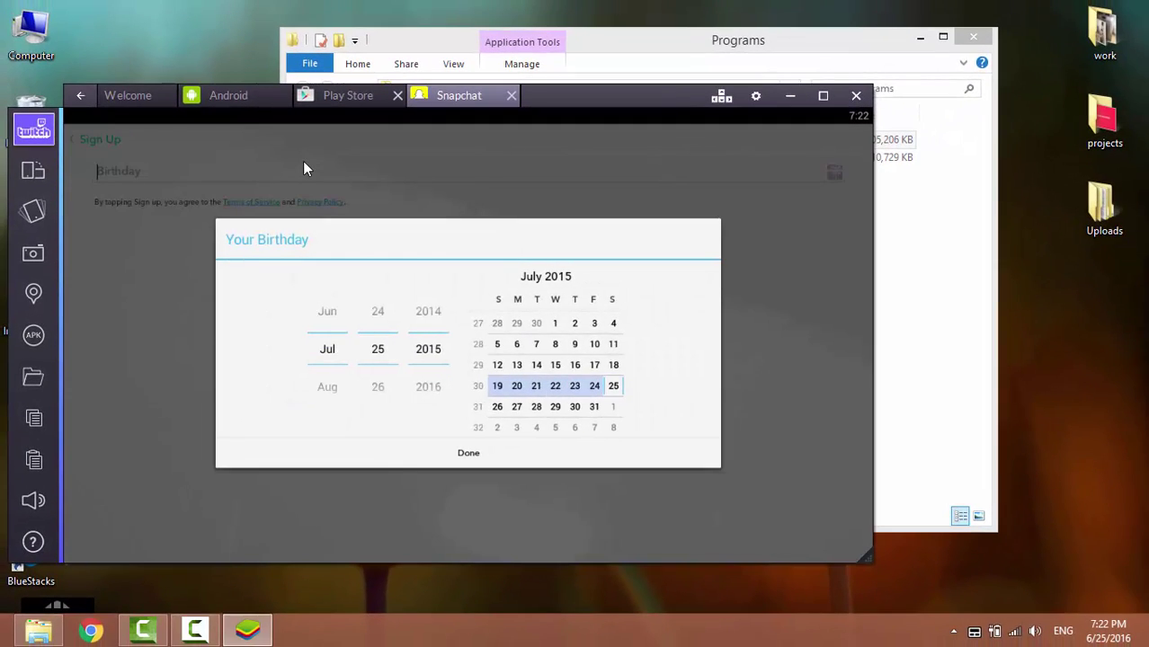
pyautogui.press('Tab')
pyautogui.press('Up')
pyautogui.press('Tab')
pyautogui.press('Up')
pyautogui.press('Up')
pyautogui.press('Up')
pyautogui.press('Up')
pyautogui.press('Up')
pyautogui.press('Up')
pyautogui.press('Up')
pyautogui.press('Up')
pyautogui.press('Up')
pyautogui.press('Up')
pyautogui.press('Up')
pyautogui.press('Up')
pyautogui.press('Up')
pyautogui.press('Up')
pyautogui.press('Up')
pyautogui.press('Up')
pyautogui.press('Up')
pyautogui.press('Up')
pyautogui.press('Up')
pyautogui.press('Up')
pyautogui.press('Up')
pyautogui.press('Up')
pyautogui.press('Up')
pyautogui.press('Up')
pyautogui.press('Up')
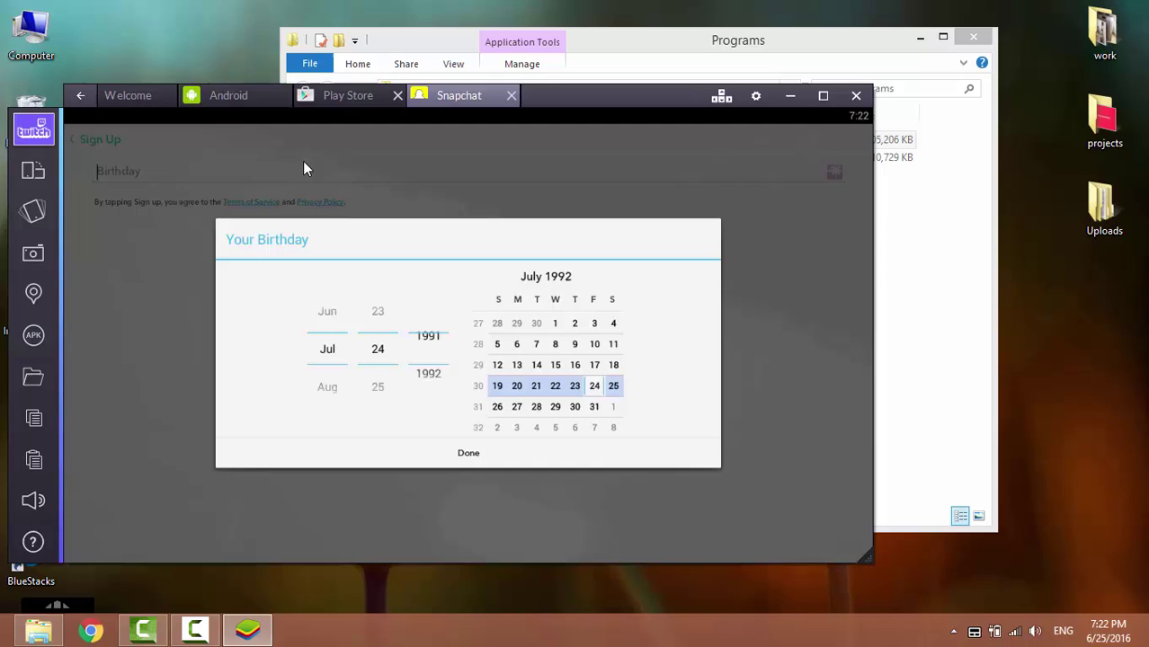
pyautogui.press('Return')
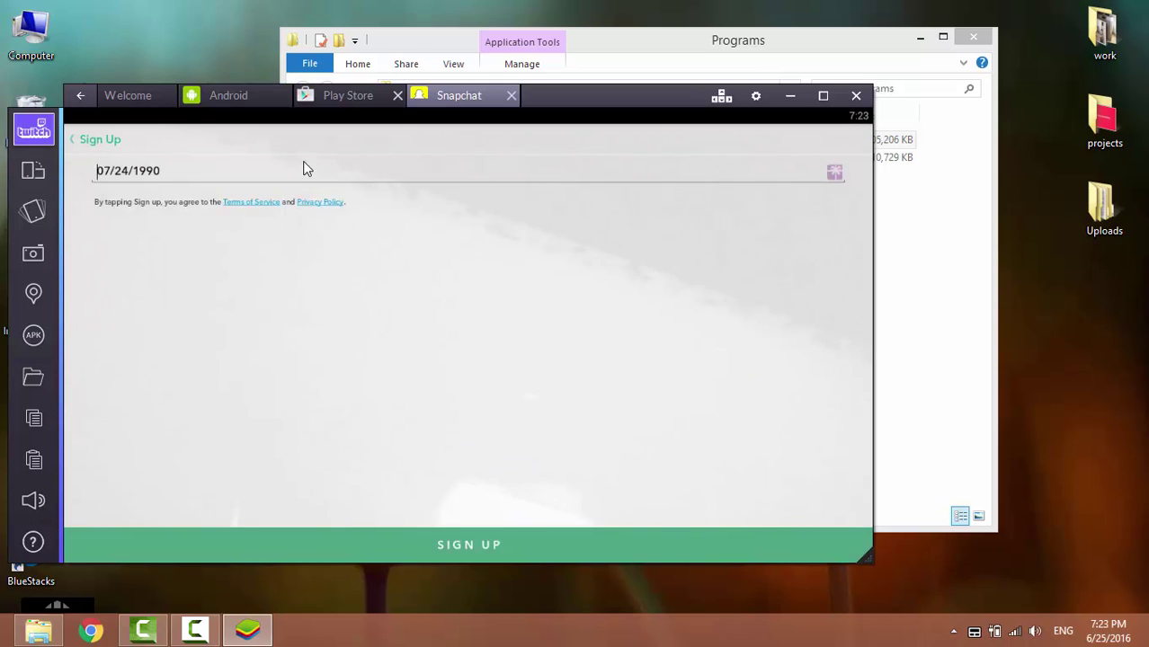
pyautogui.press('Return')
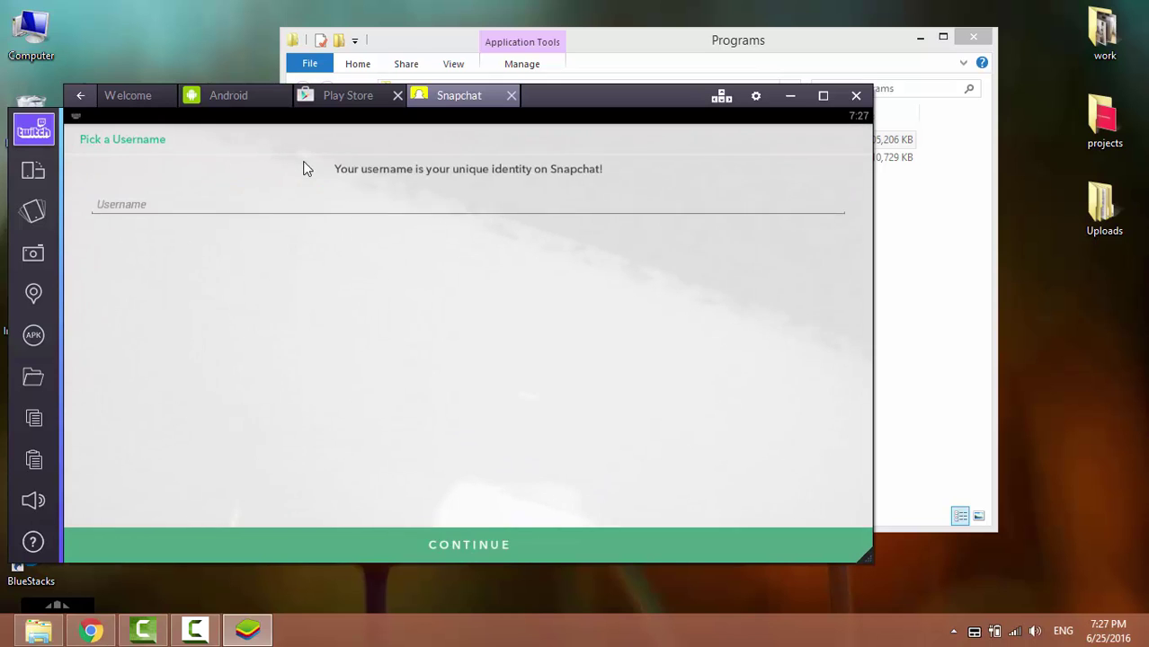
# - Submit a username, choose country code IQ - Iraq, and enter the mobile number for verification
pyautogui.write('saf3al2a.tester')
pyautogui.press('Return')
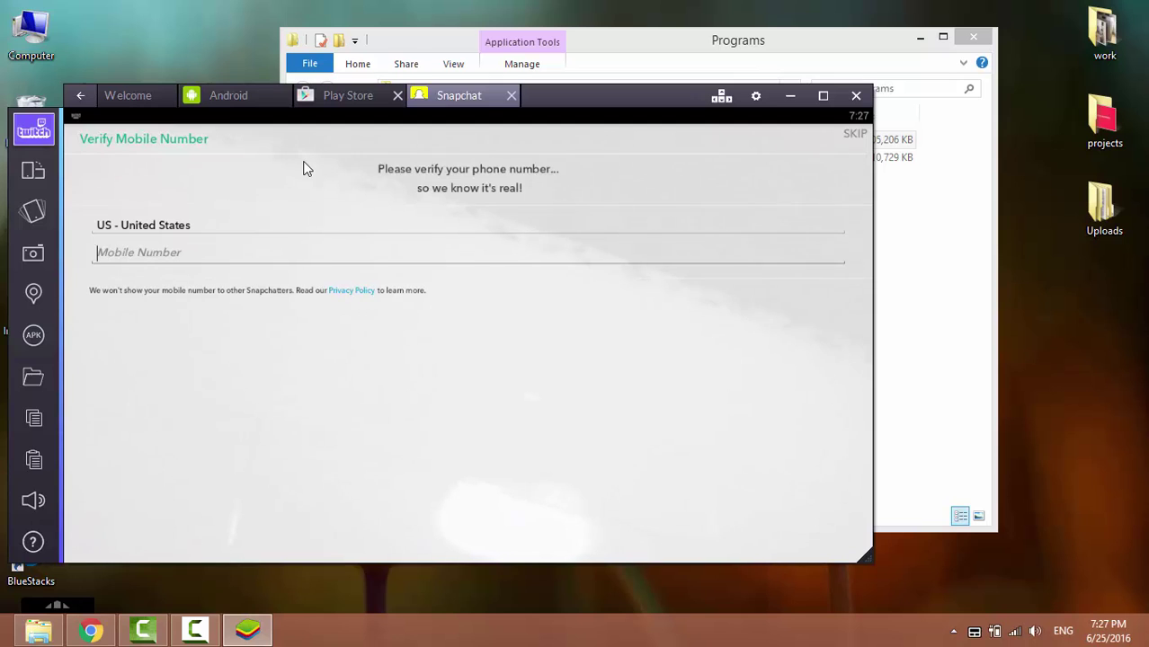
pyautogui.press('Return')
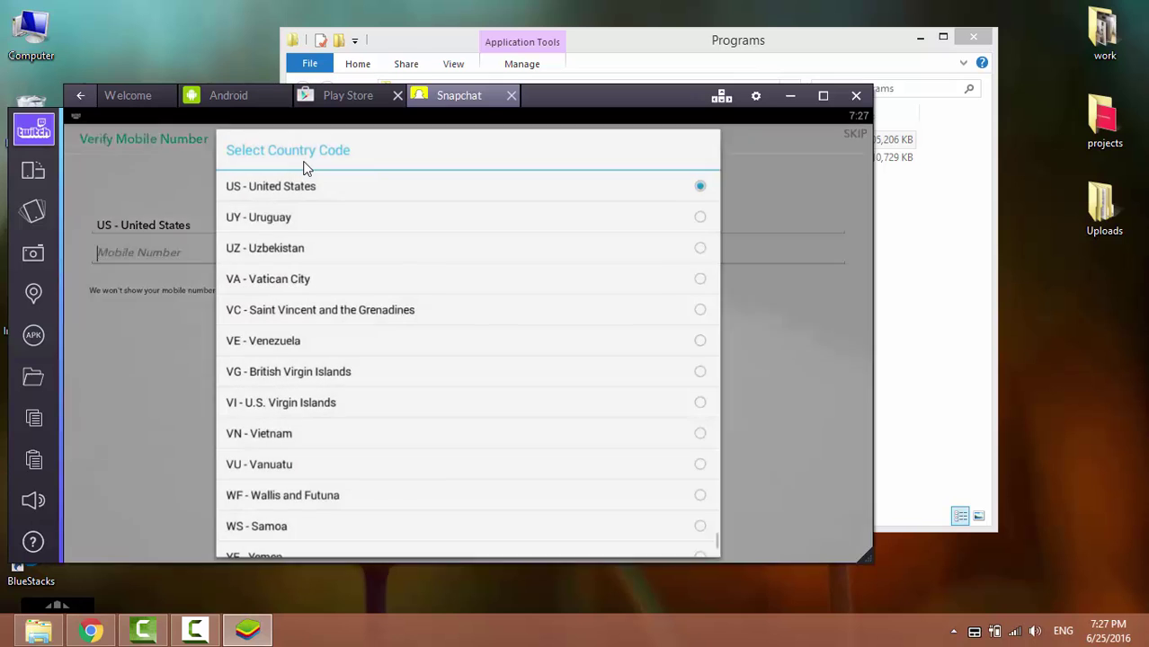
pyautogui.press('End')
pyautogui.press('Up')
pyautogui.press('Up')
pyautogui.press('Up')
pyautogui.press('Up')
pyautogui.press('Up')
pyautogui.press('Up')
pyautogui.press('Up')
pyautogui.press('Up')
pyautogui.press('Up')
pyautogui.press('Up')
pyautogui.press('Up')
pyautogui.press('Up')
pyautogui.press('Up')
pyautogui.press('Up')
pyautogui.press('Up')
pyautogui.press('Up')
pyautogui.press('Up')
pyautogui.press('Up')
pyautogui.press('Up')
pyautogui.press('Up')
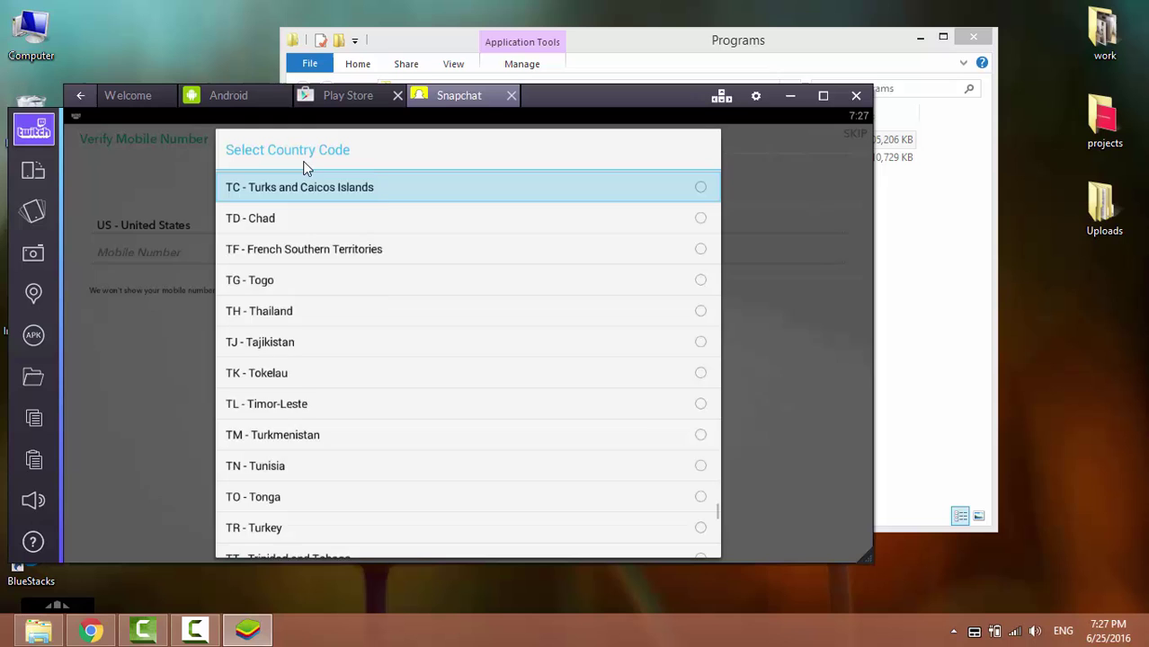
pyautogui.press('Up')
pyautogui.press('Up')
pyautogui.press('Up')
pyautogui.press('Up')
pyautogui.press('Up')
pyautogui.press('Up')
pyautogui.press('Up')
pyautogui.press('Up')
pyautogui.press('Up')
pyautogui.press('Up')
pyautogui.press('Up')
pyautogui.press('Up')
pyautogui.press('Up')
pyautogui.press('Up')
pyautogui.press('Up')
pyautogui.press('Up')
pyautogui.press('Up')
pyautogui.press('Up')
pyautogui.press('Up')
pyautogui.press('Up')
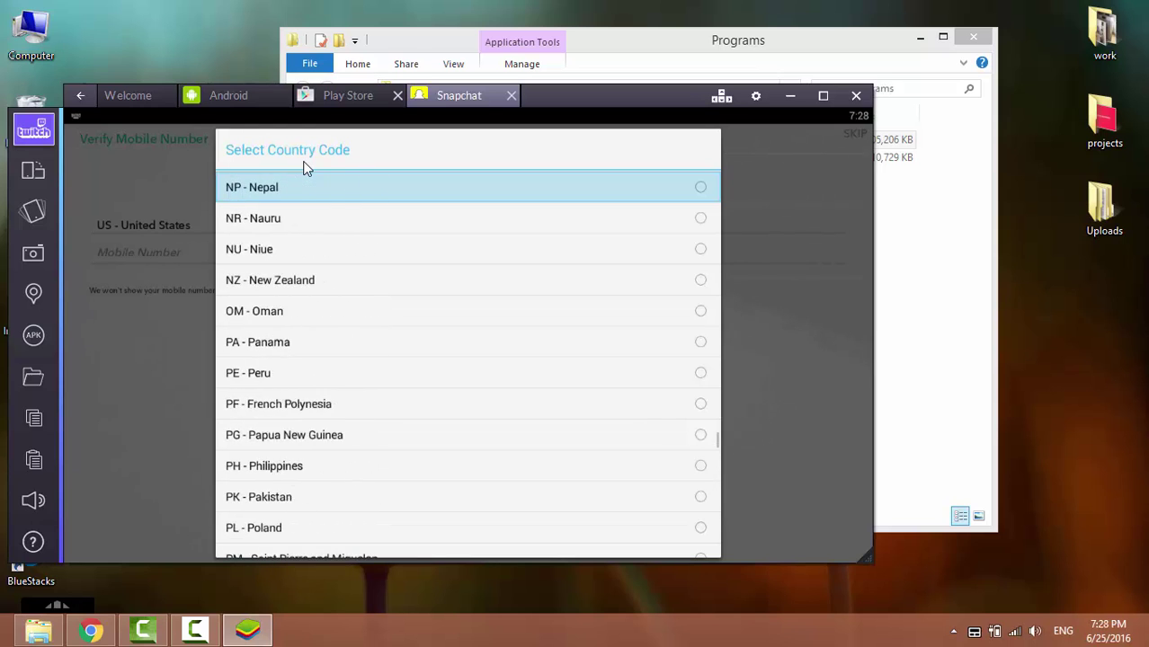
pyautogui.press('Up')
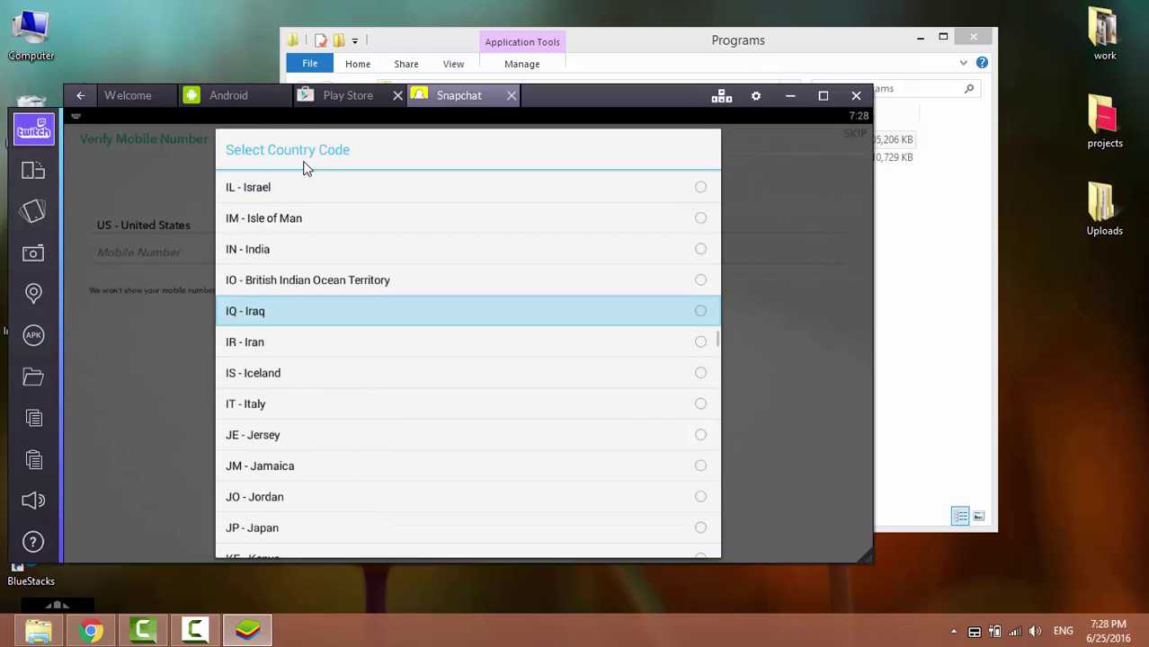
pyautogui.press('Return')
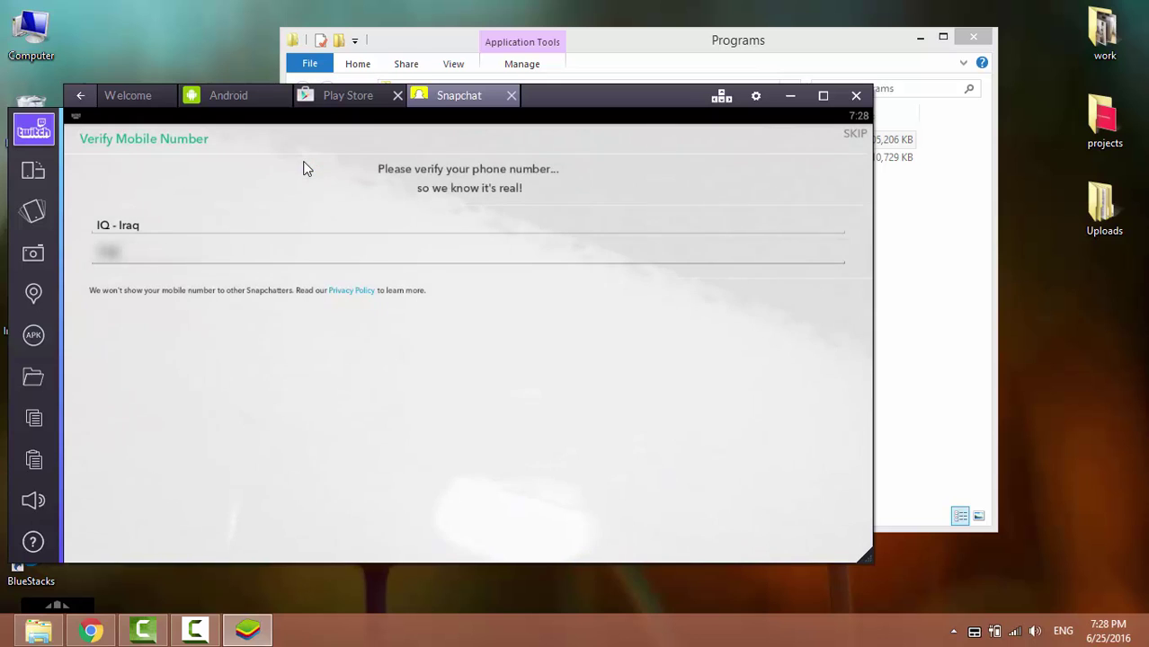
pyautogui.write('12345')
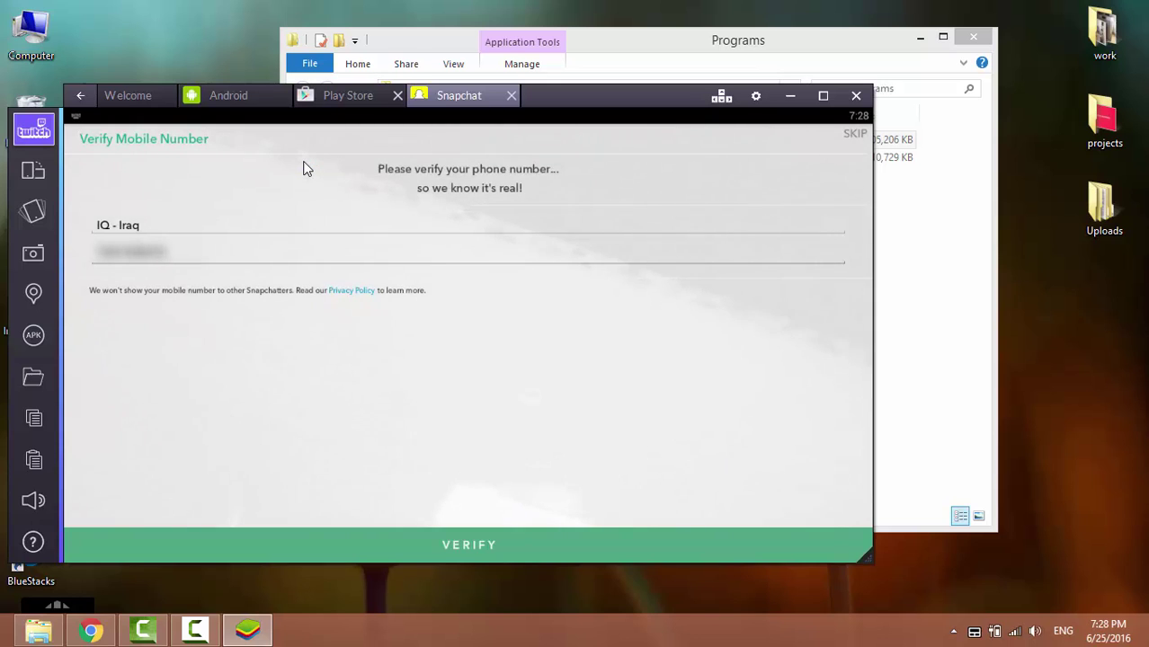
pyautogui.press('Return')
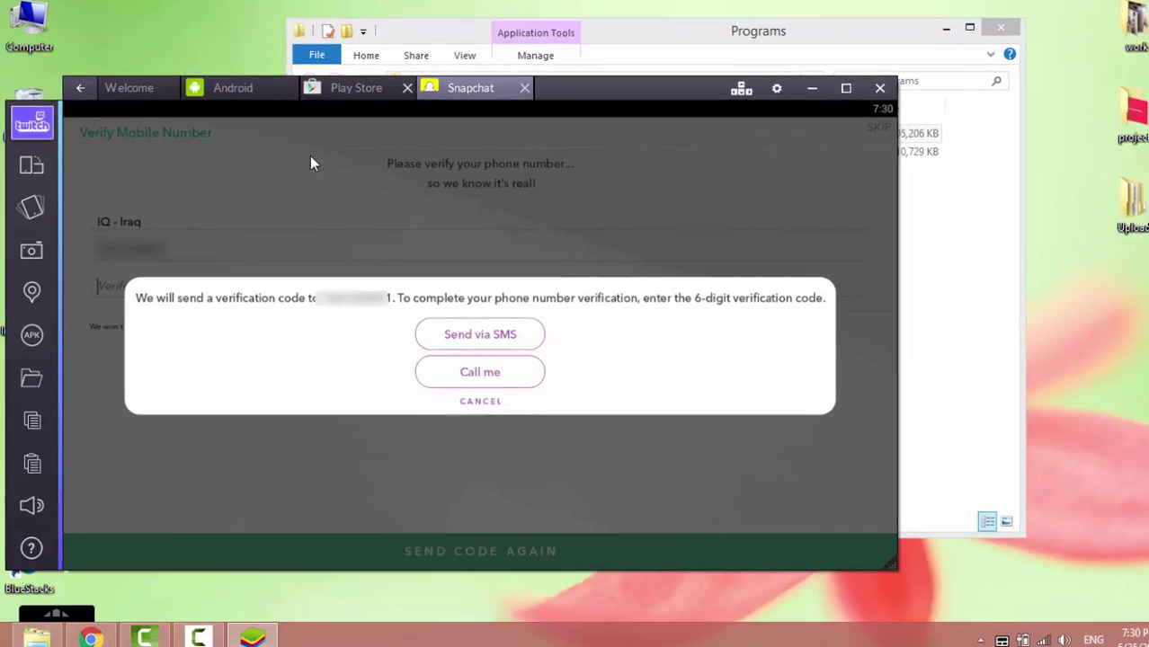
# - Verify the phone number using the 6-digit code received by SMS
pyautogui.press('Return')
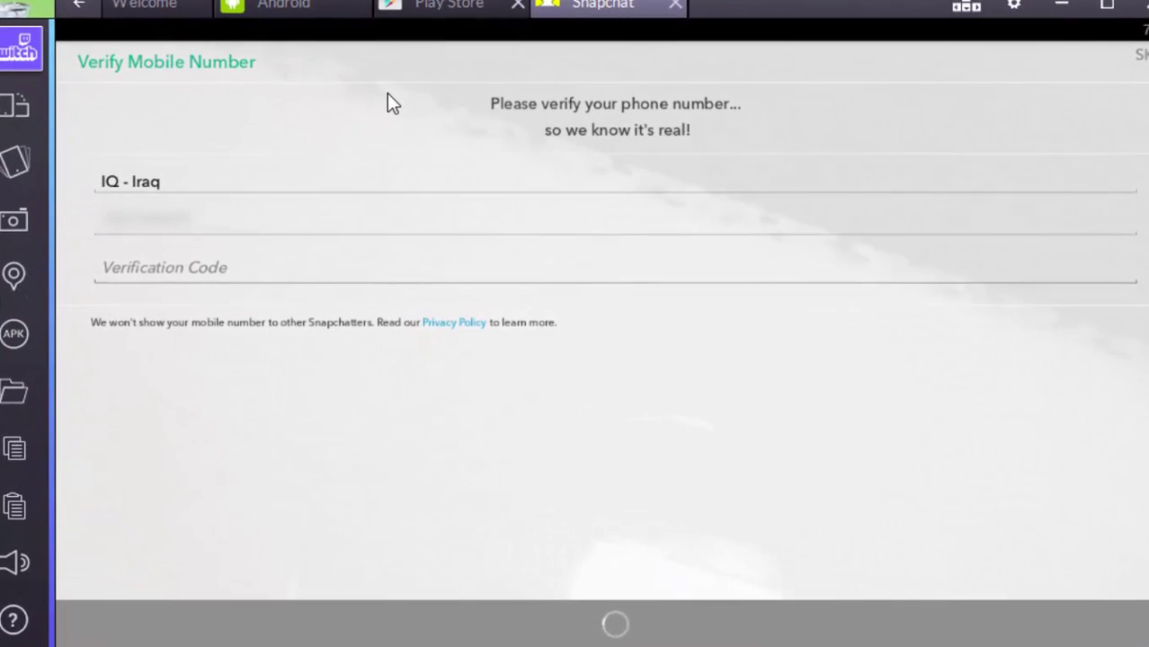
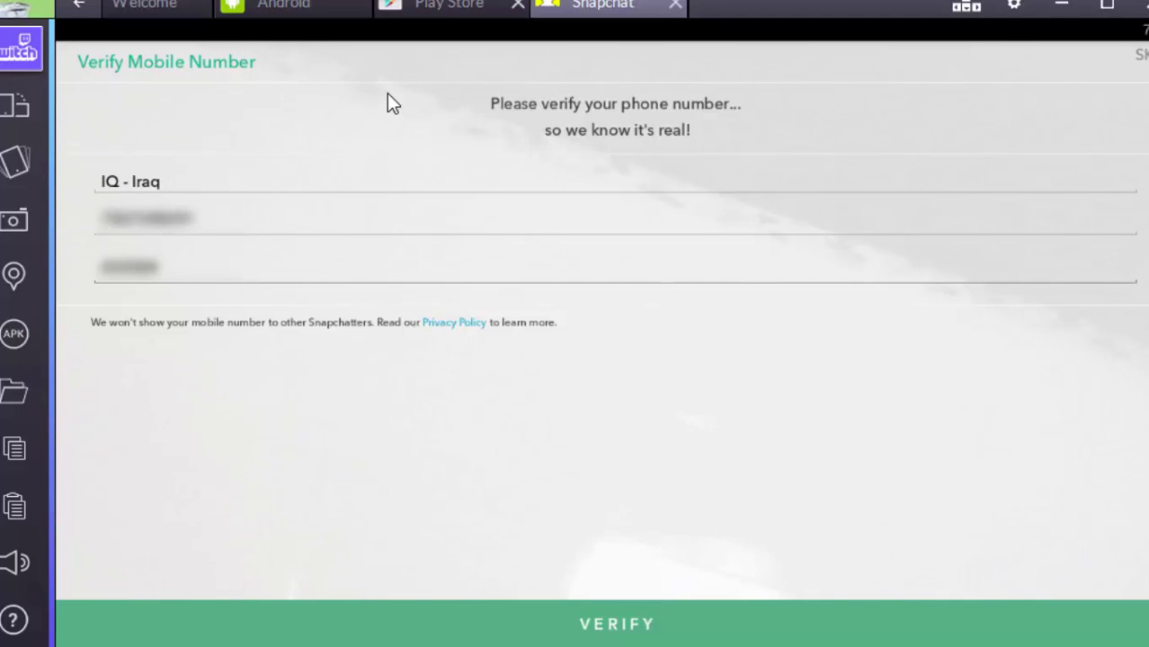
pyautogui.press('Return')
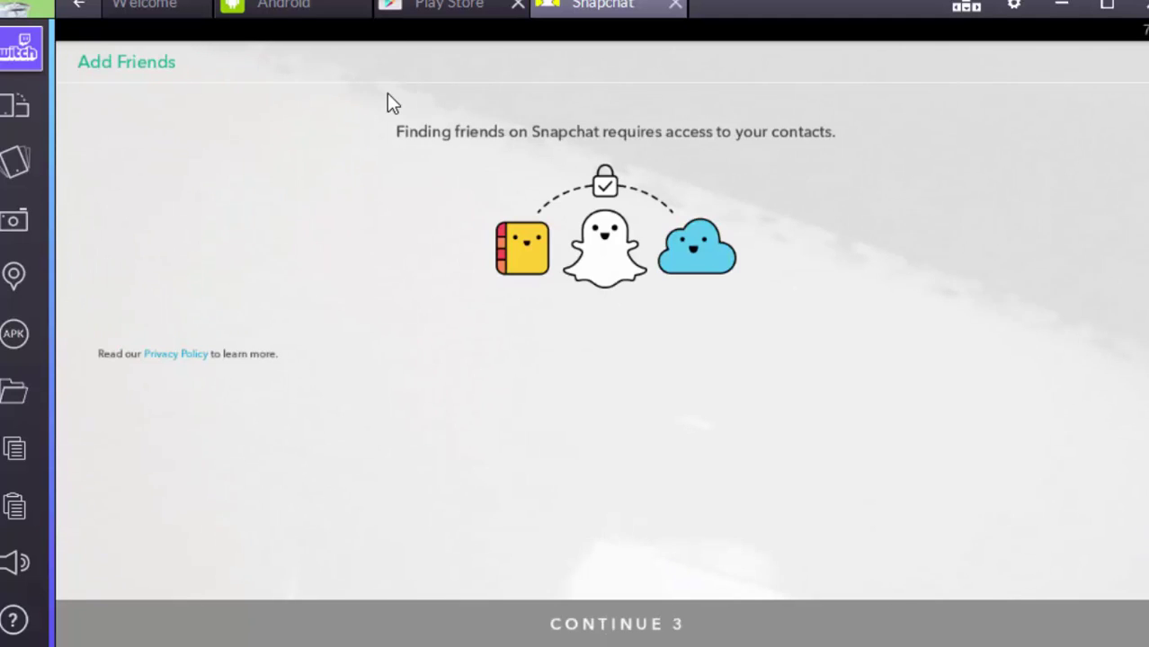
# - Continue through the Add Friends step, granting contacts access
pyautogui.press('Return')
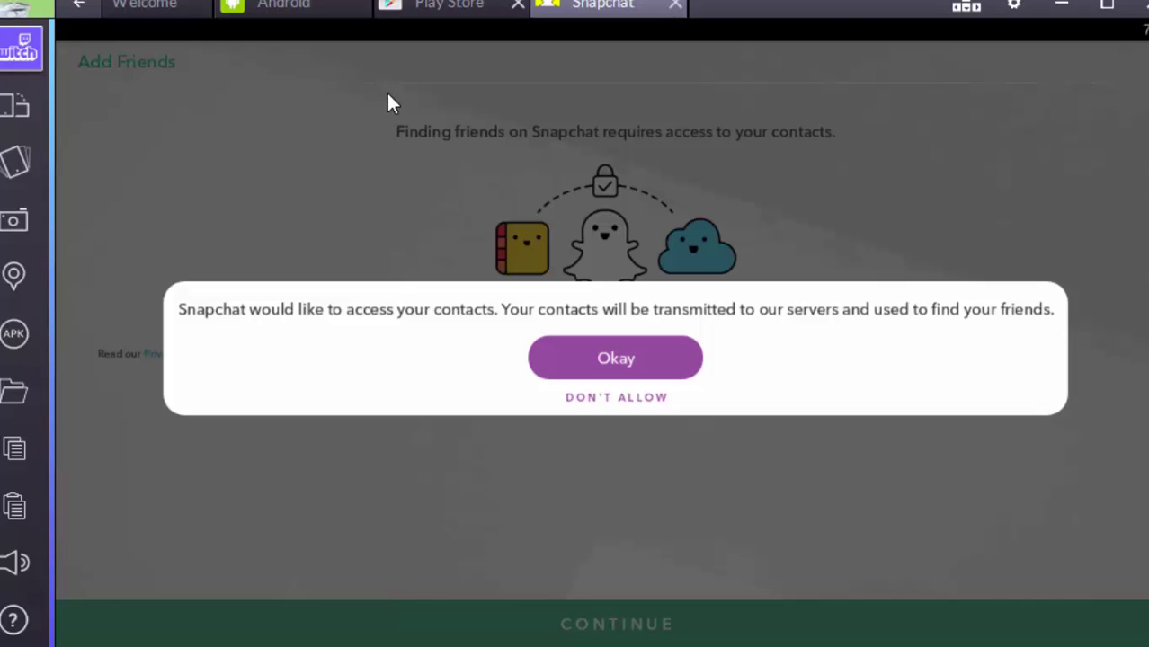
pyautogui.press('Return')
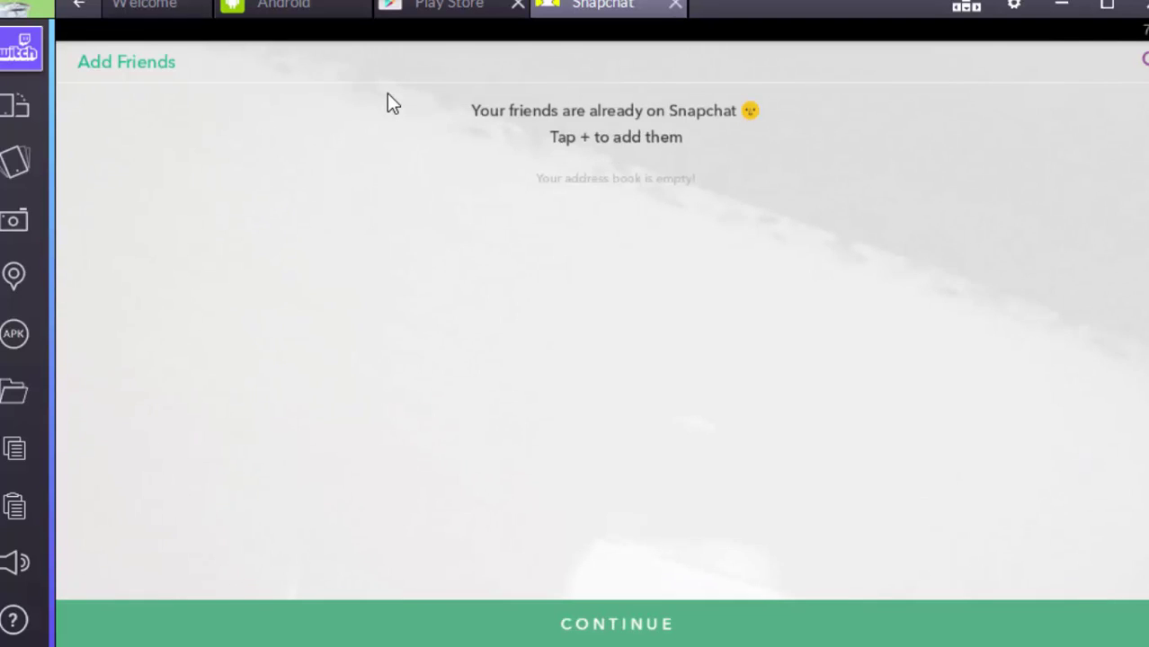
pyautogui.press('Return')
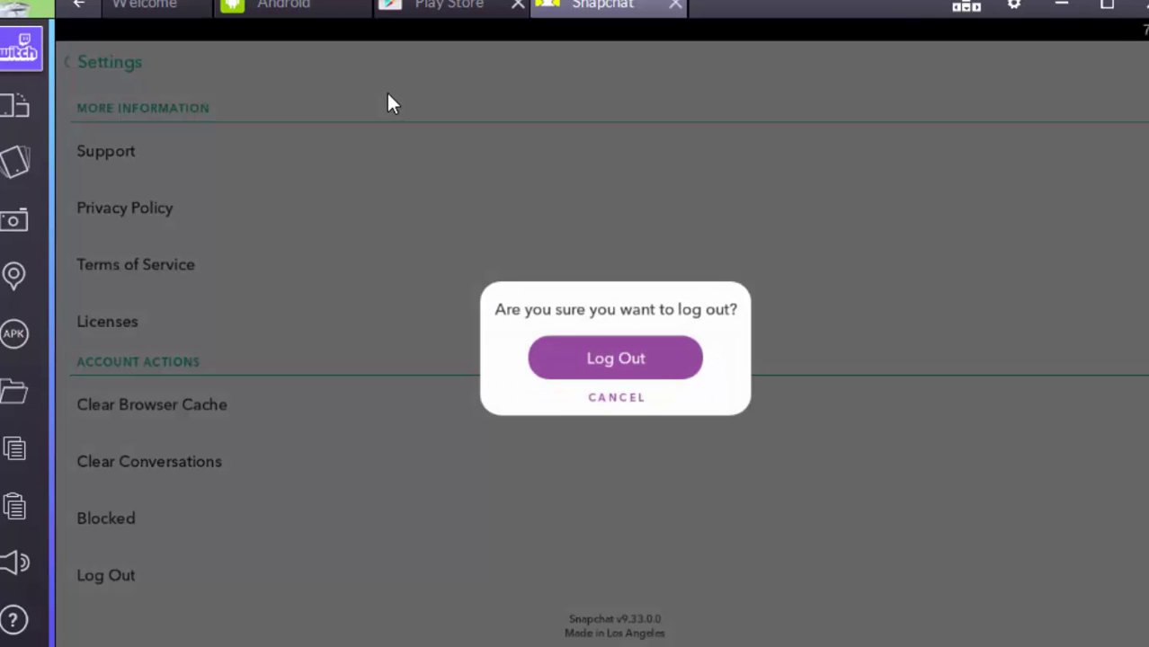
# - Confirm logging out of the new account, then log back in to show its profile
pyautogui.press('Return')
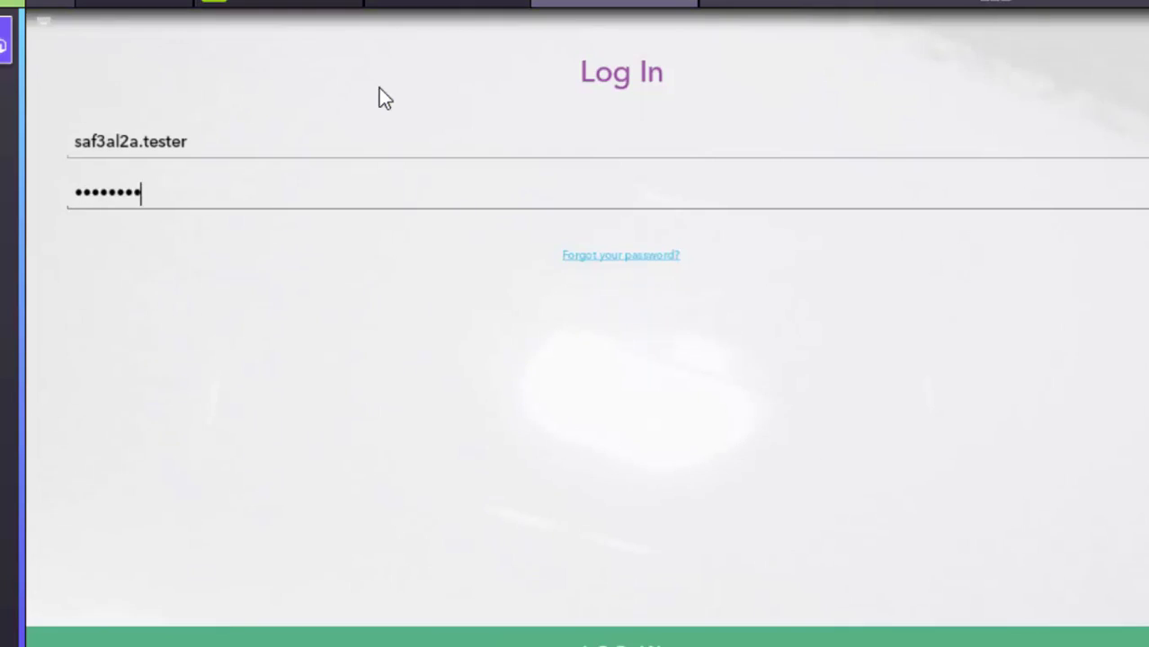
pyautogui.press('Return')
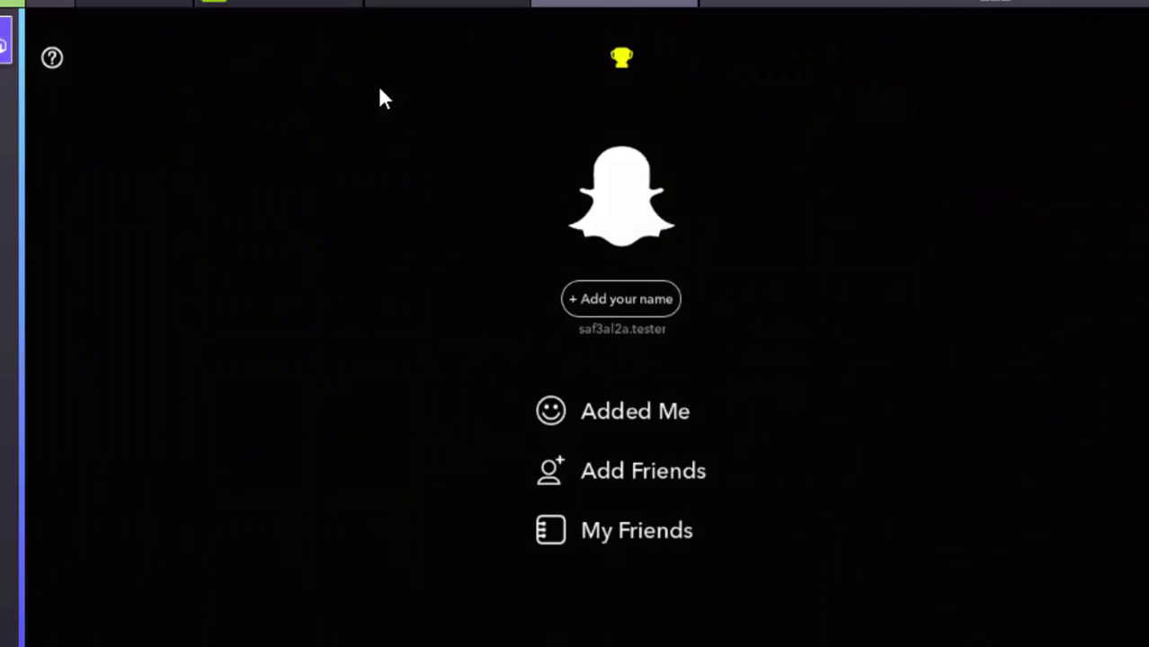